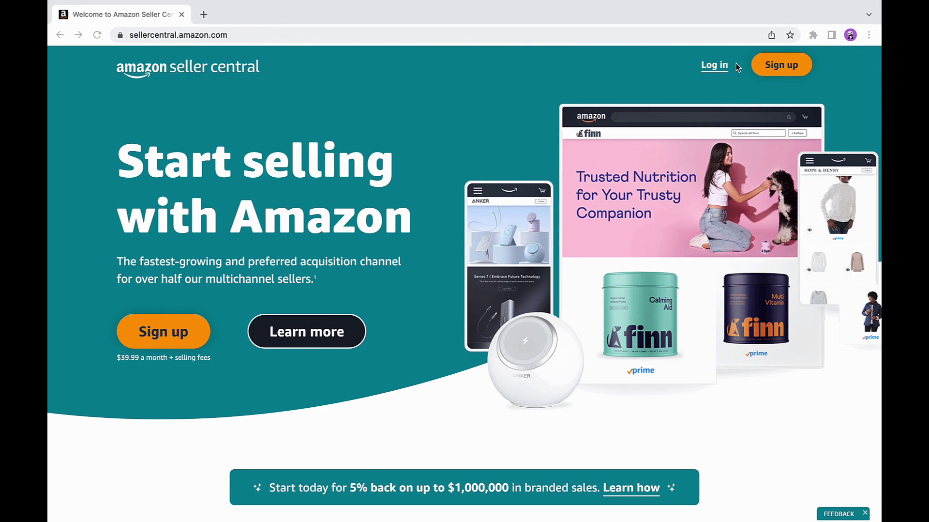
Step: Sign in to Seller Central with the account's email and password
click(712, 67)
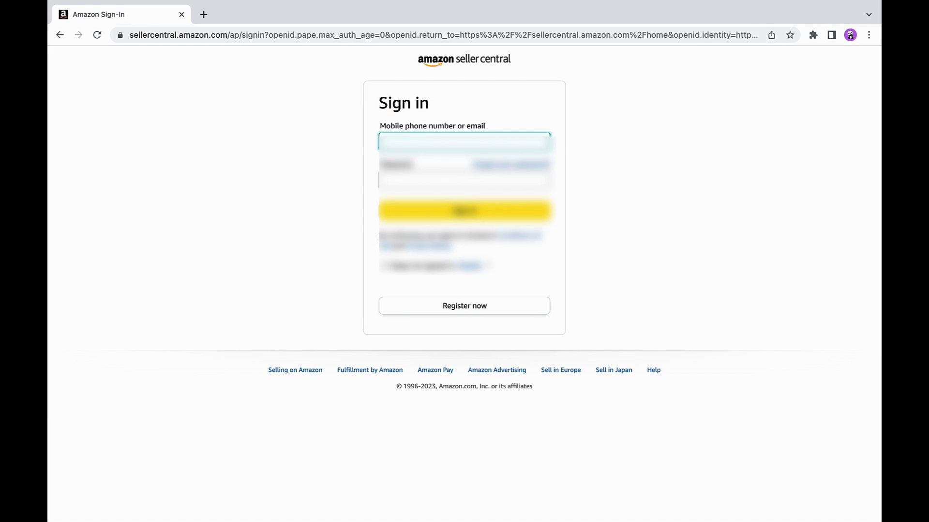
click(465, 142)
click(492, 191)
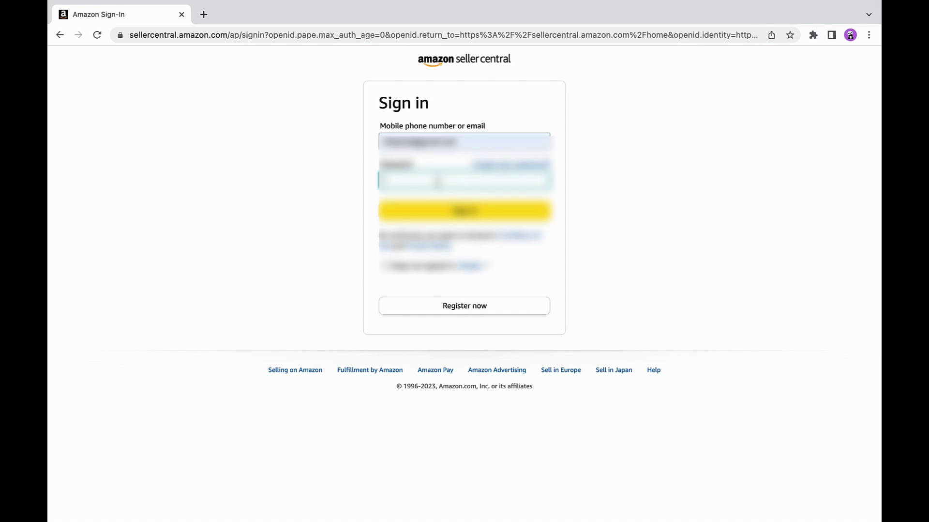
click(438, 181)
text(••••••••)
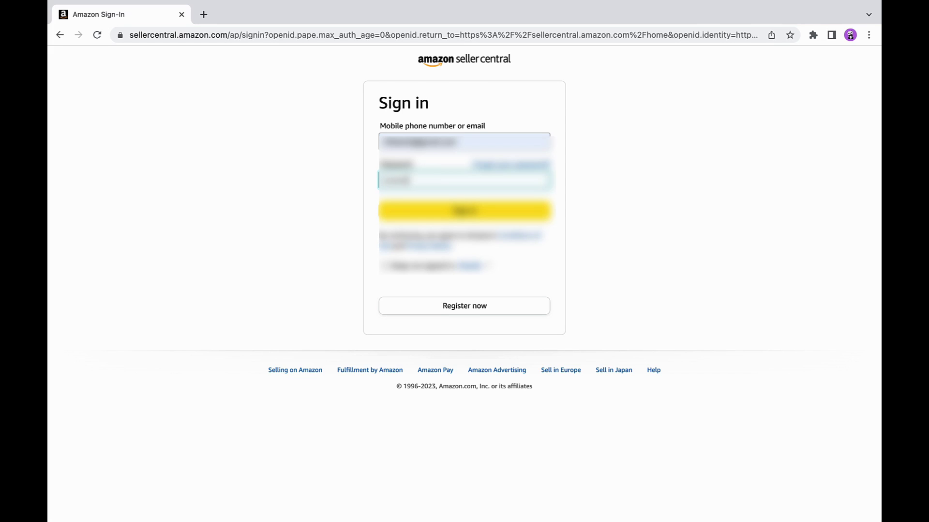
click(449, 213)
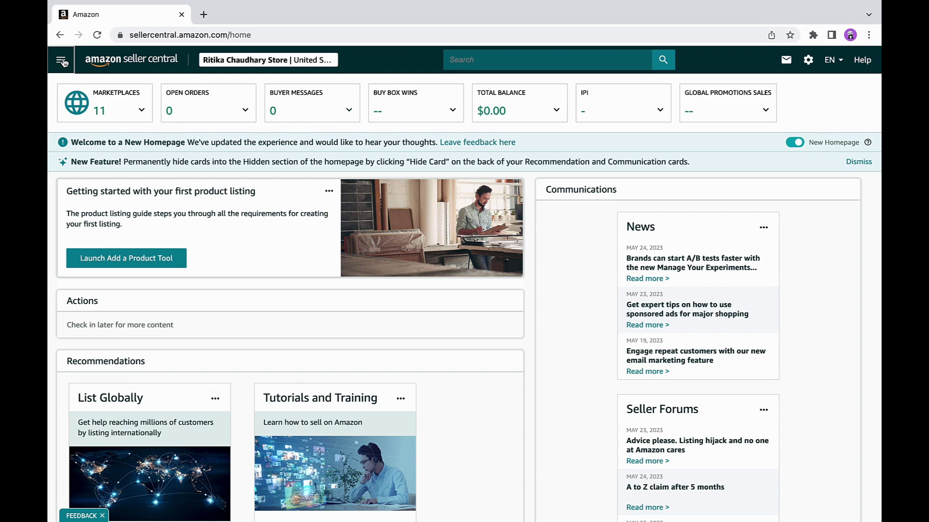
Step: Go to Developer Central, open the developer profile and review its contact information
click(63, 60)
mouse_move(113, 310)
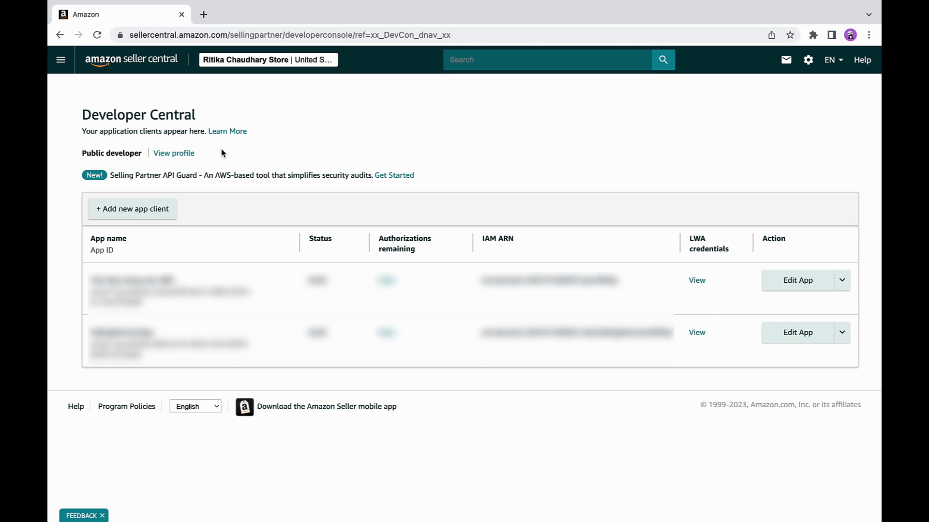
click(181, 154)
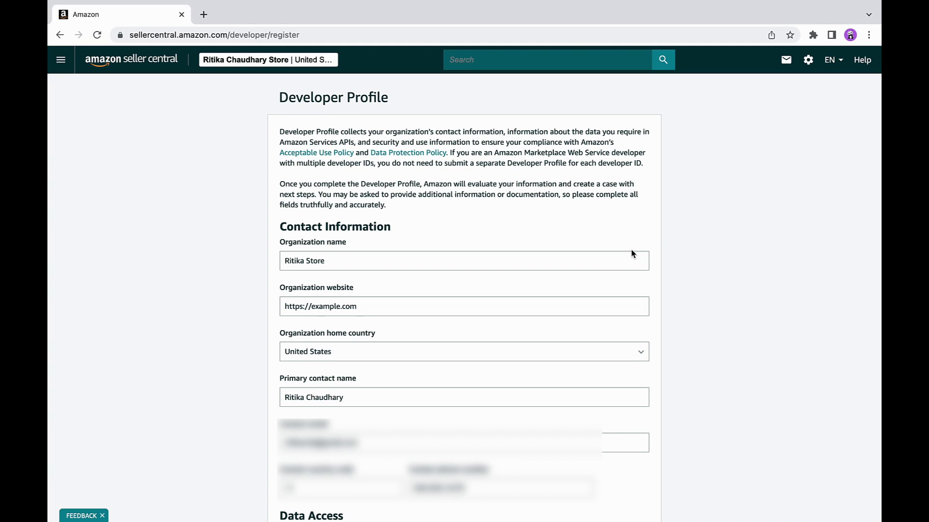
scroll(632, 252, down, 2)
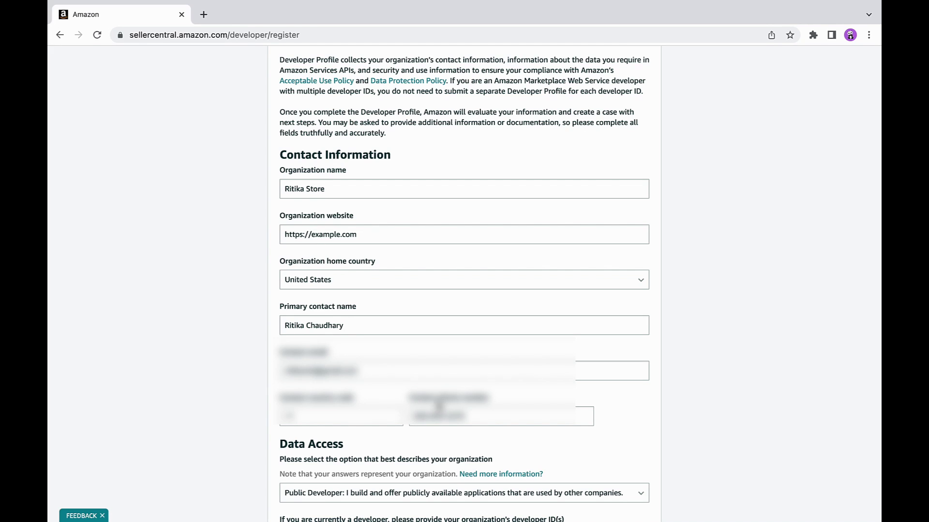
scroll(436, 406, down, 2)
scroll(428, 401, up, 1)
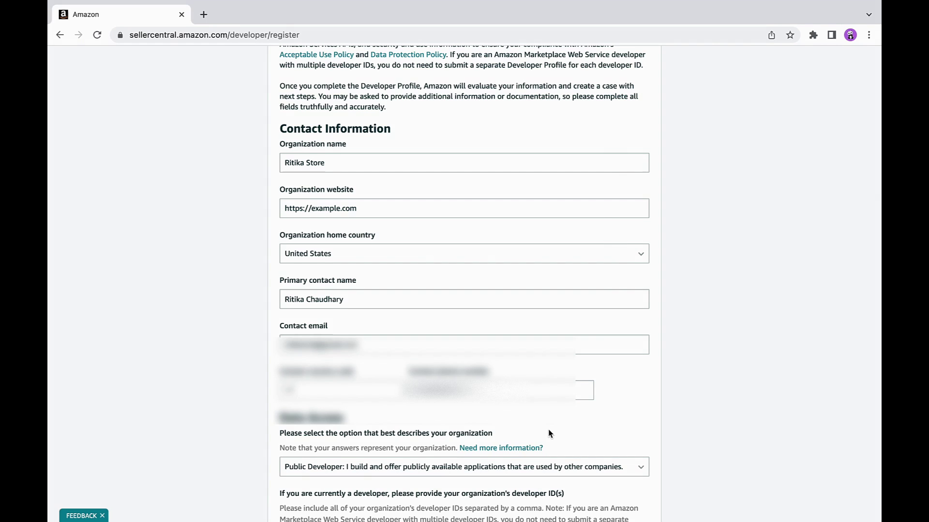
scroll(549, 430, down, 1)
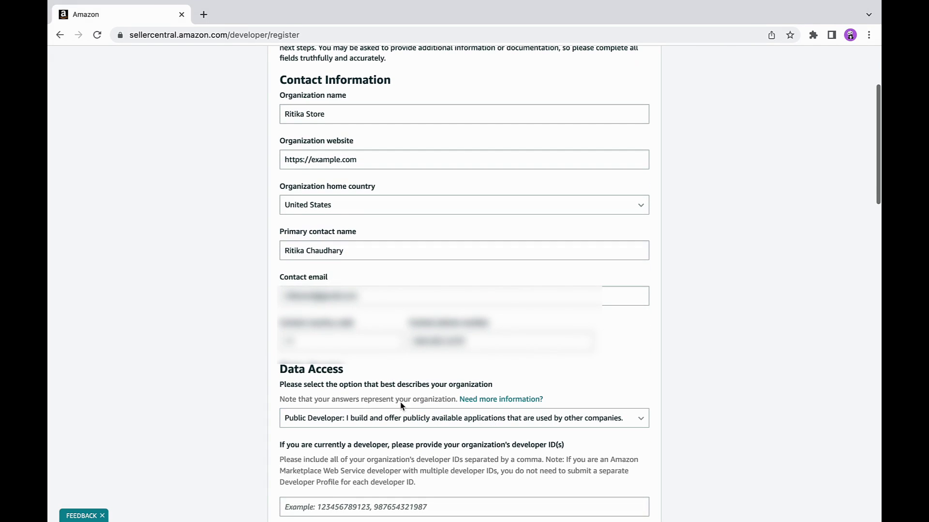
Step: Under Data Access, switch the organization type to Private Developer and then back to Public Developer
click(496, 419)
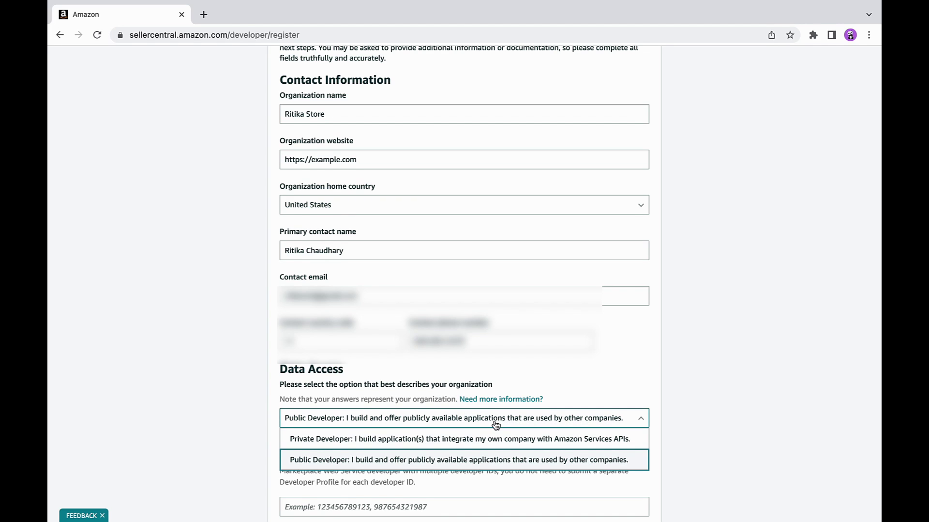
scroll(495, 419, down, 1)
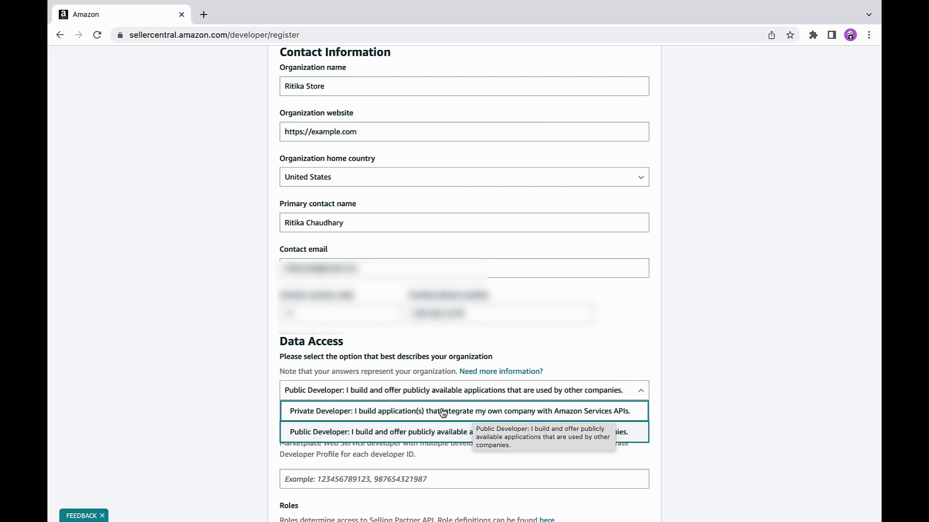
click(443, 411)
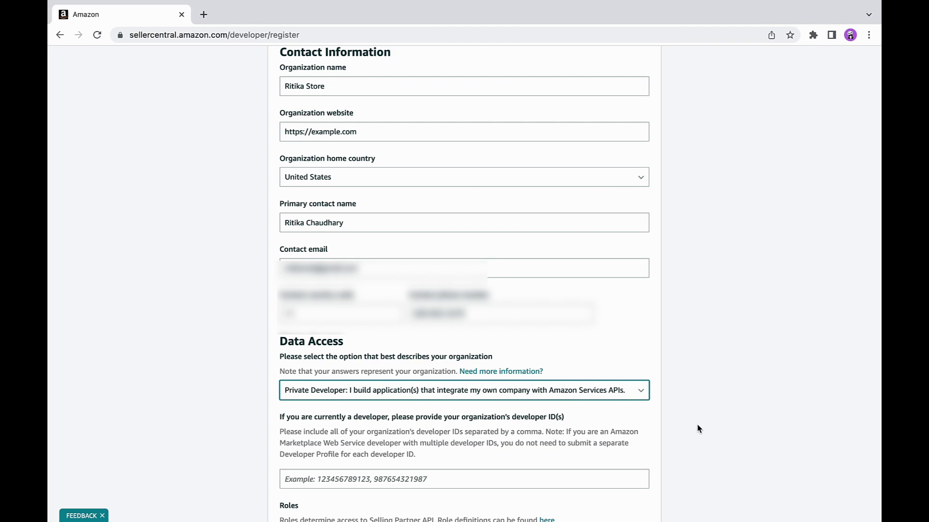
click(547, 397)
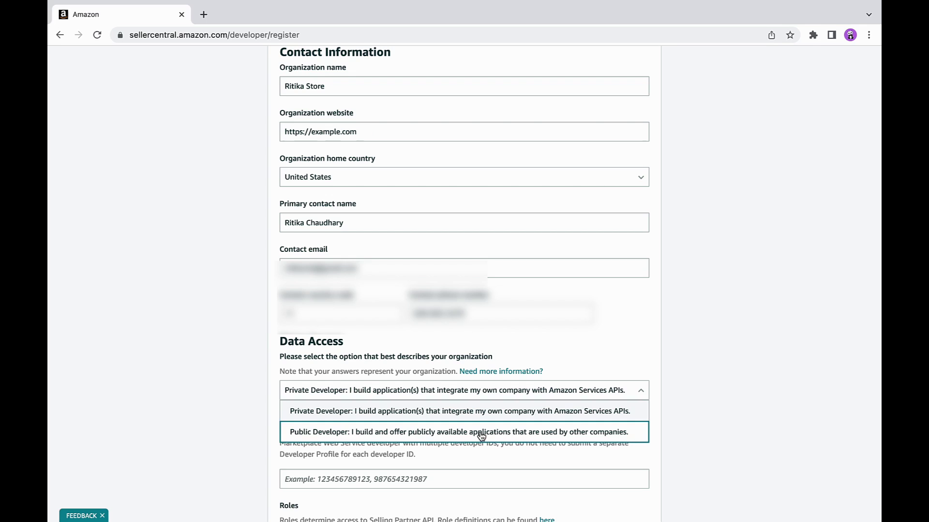
click(504, 431)
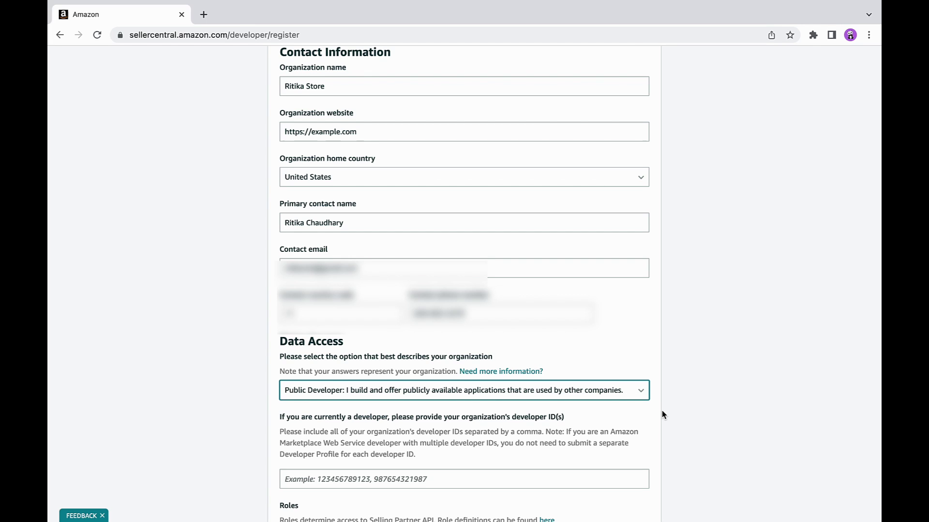
Step: Deselect the Brand Analytics and Inventory and Order Tracking roles in the developer profile
scroll(662, 410, down, 1)
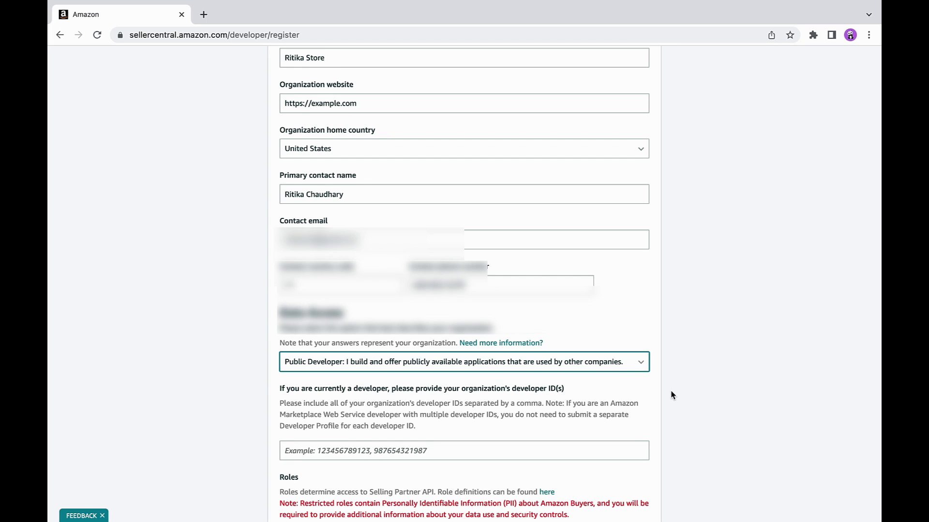
scroll(670, 391, up, 1)
scroll(671, 391, down, 1)
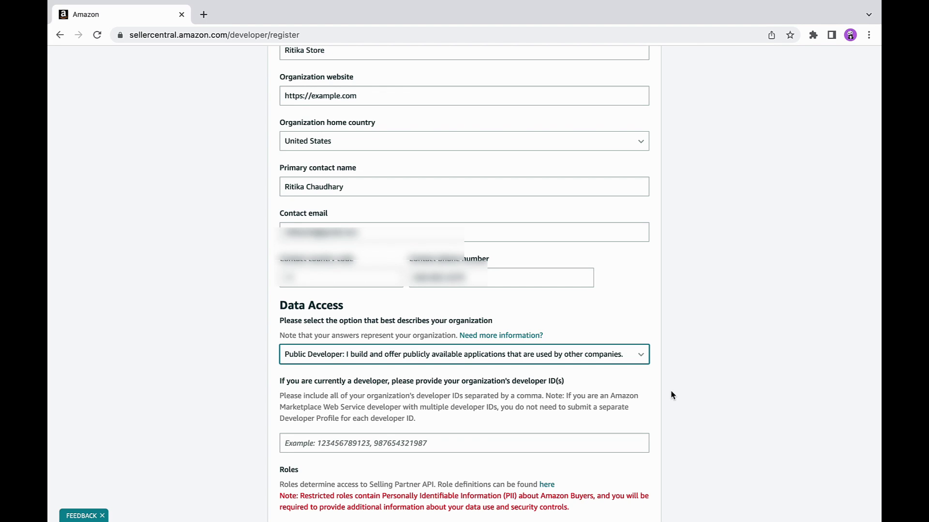
scroll(671, 391, down, 5)
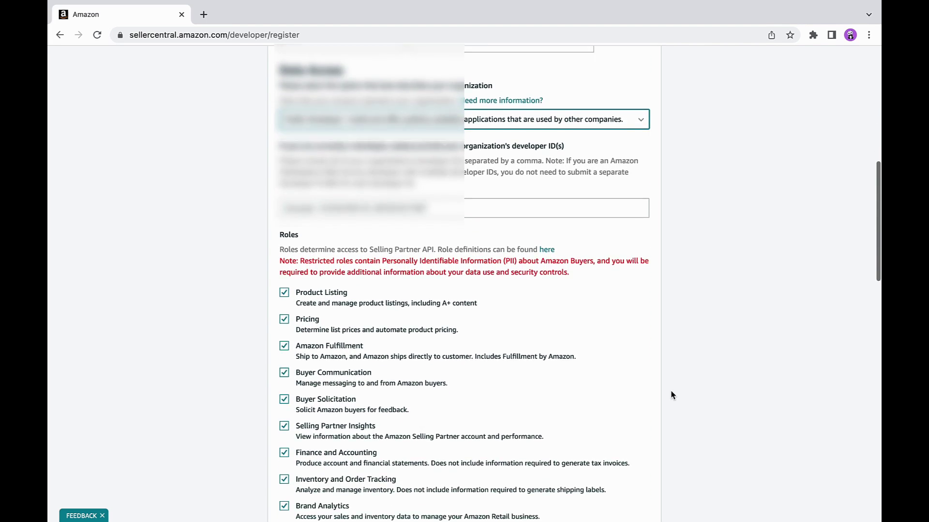
scroll(671, 391, down, 1)
scroll(486, 272, down, 1)
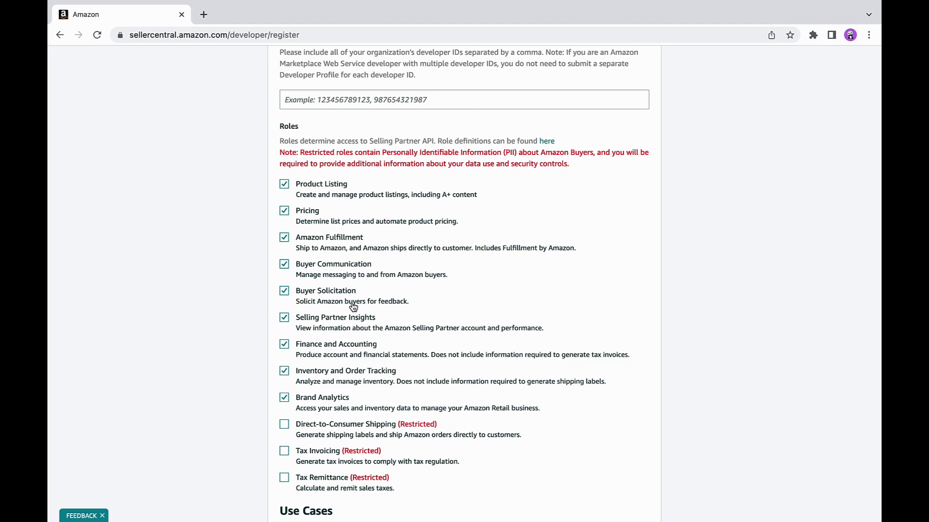
click(284, 397)
click(284, 373)
Step: Select the restricted Direct-to-Consumer Shipping role
scroll(366, 419, down, 1)
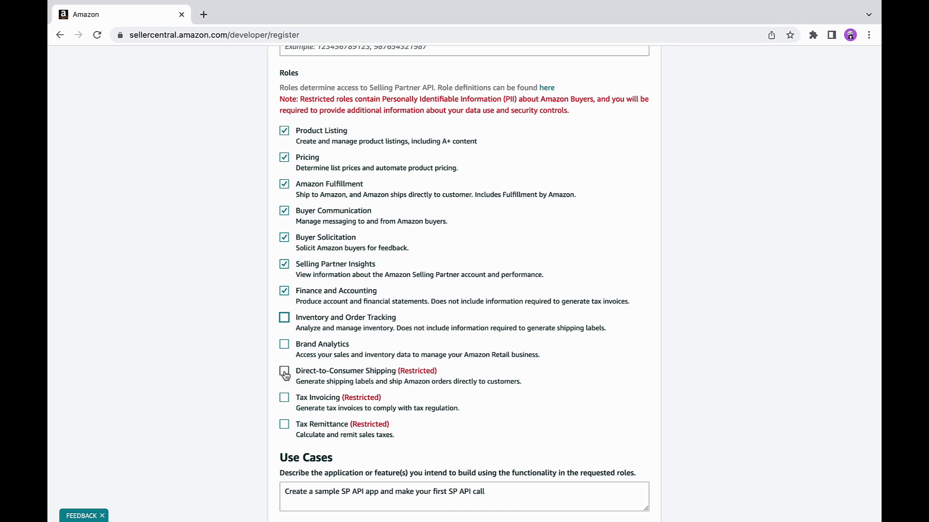
scroll(285, 374, down, 1)
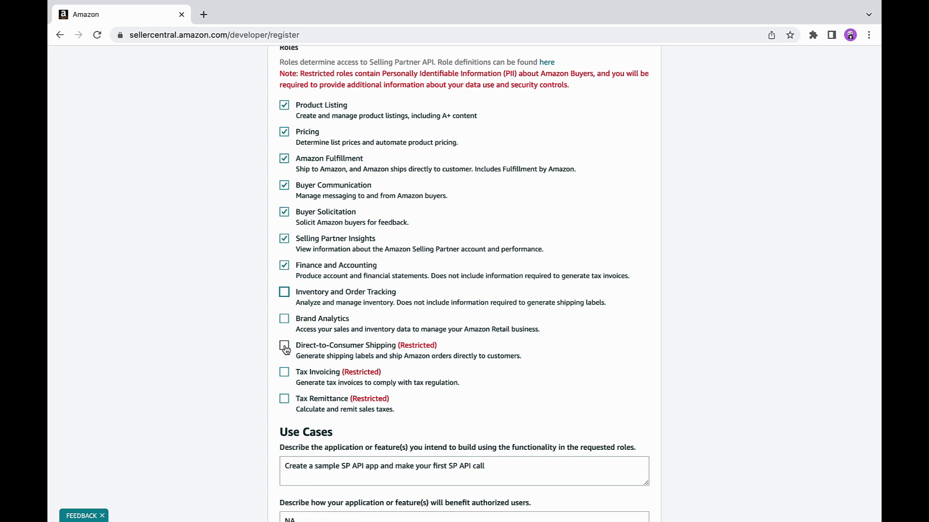
click(284, 345)
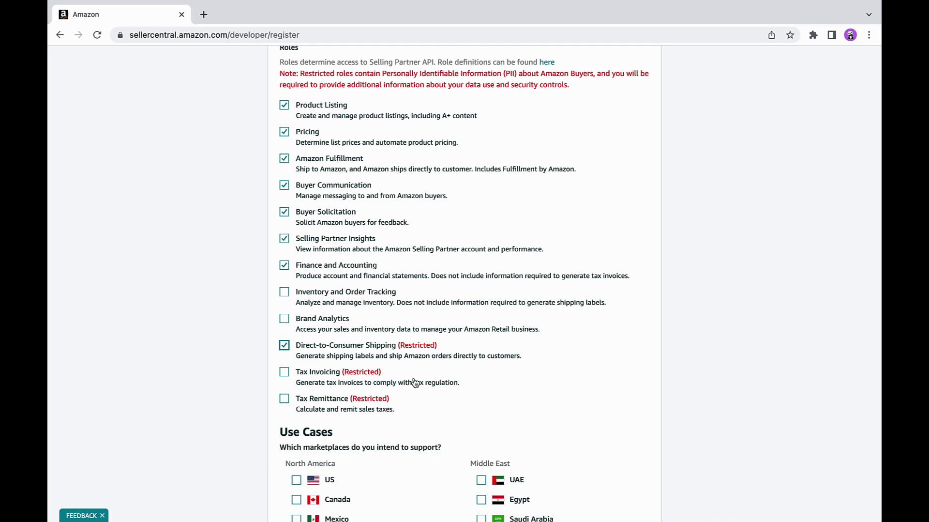
Step: Examine the marketplace, use case and security control questions required for a restricted role, through to the agreement at the end of the form
scroll(414, 380, down, 2)
scroll(414, 382, down, 3)
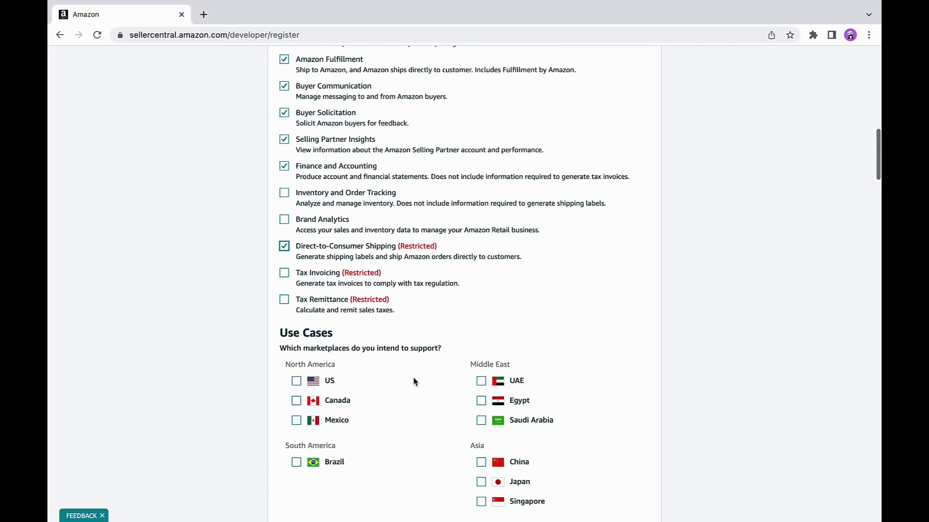
scroll(414, 377, down, 10)
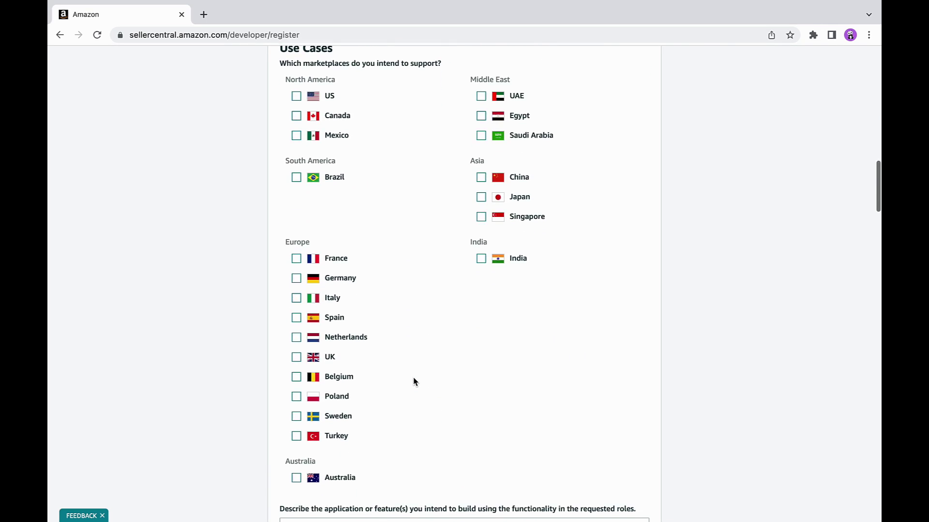
scroll(414, 377, down, 5)
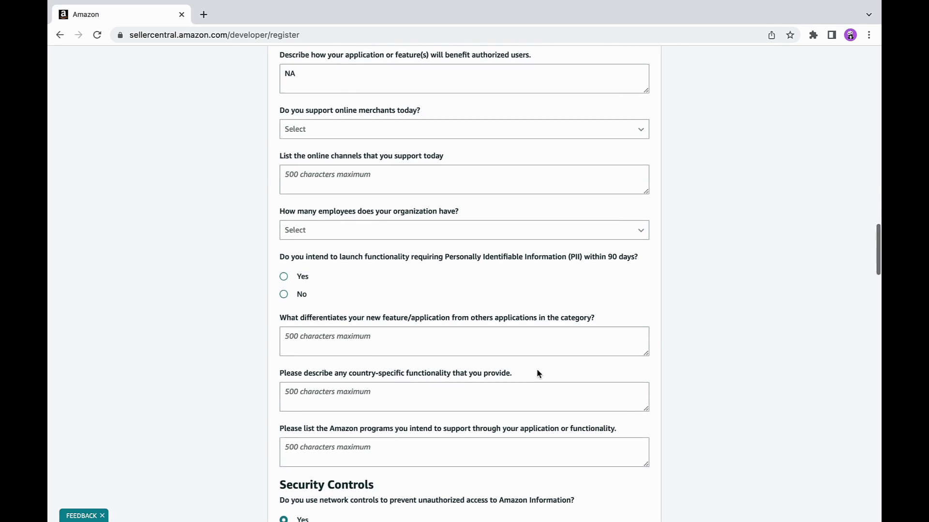
scroll(537, 373, down, 6)
scroll(537, 372, down, 11)
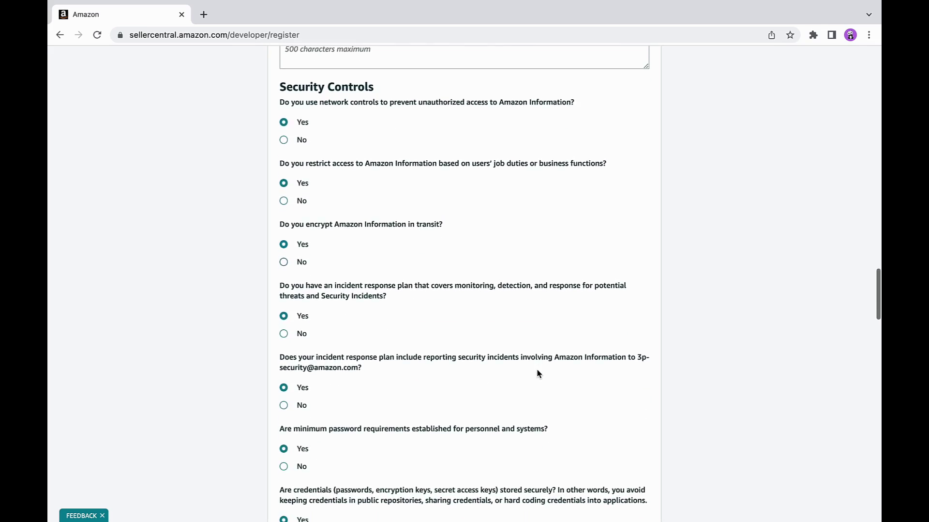
scroll(539, 373, down, 9)
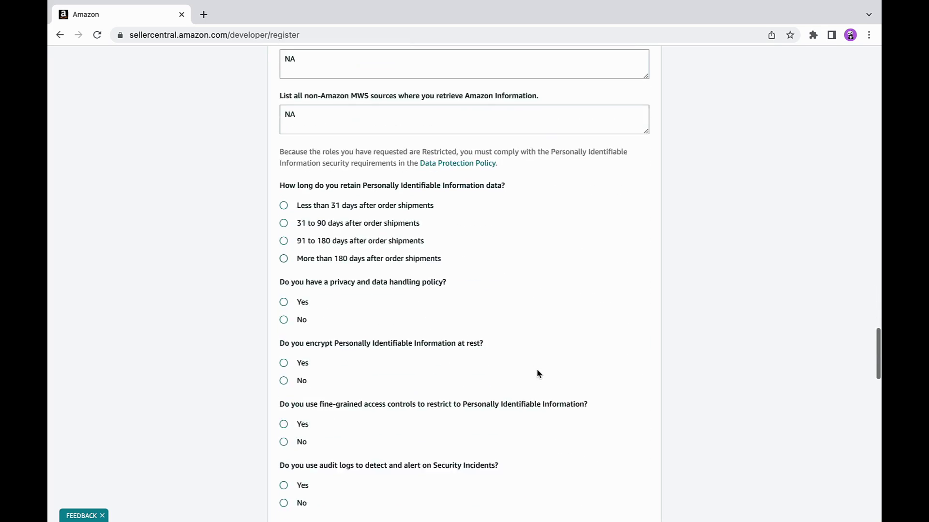
scroll(538, 373, down, 9)
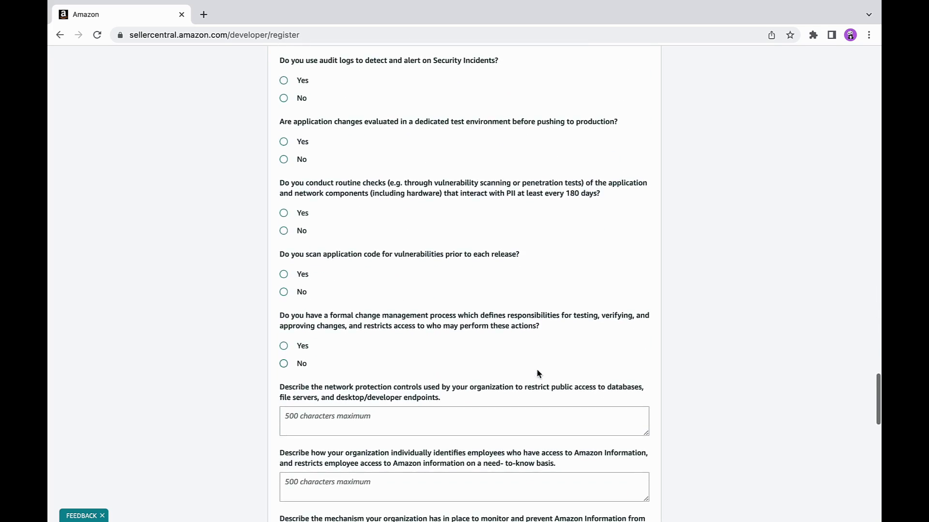
scroll(538, 373, down, 3)
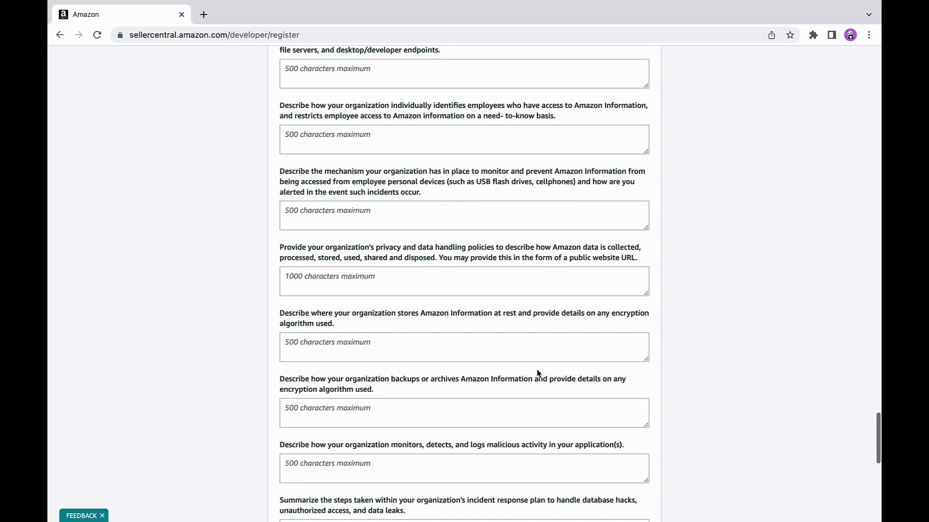
scroll(509, 461, down, 6)
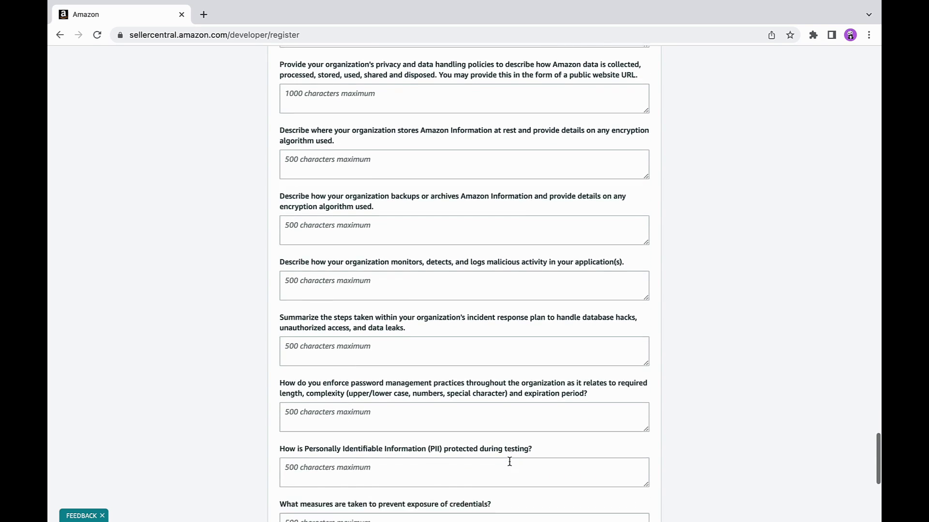
scroll(509, 462, down, 2)
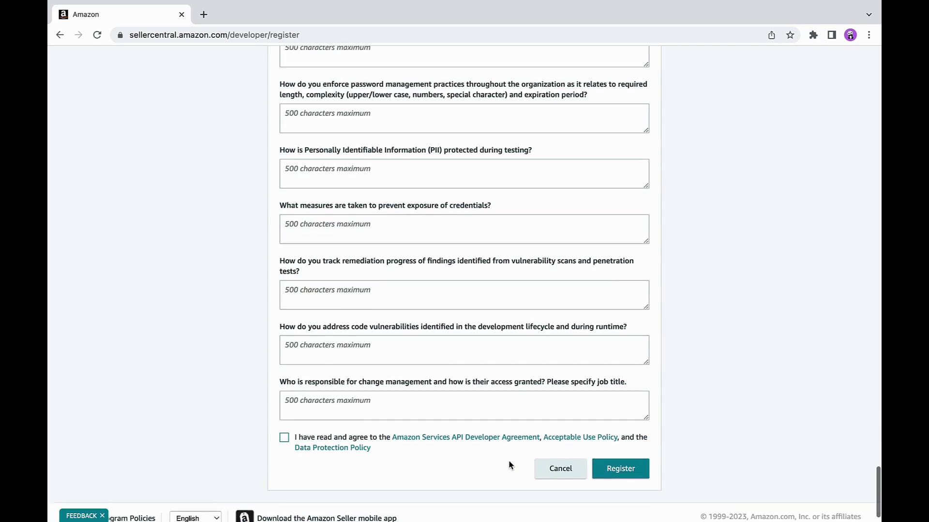
scroll(509, 460, up, 11)
scroll(510, 460, up, 20)
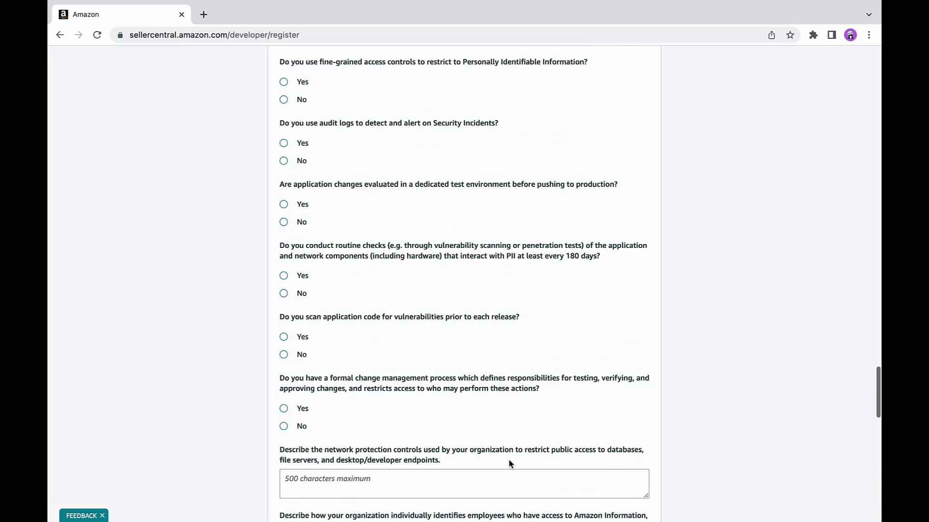
scroll(509, 460, up, 14)
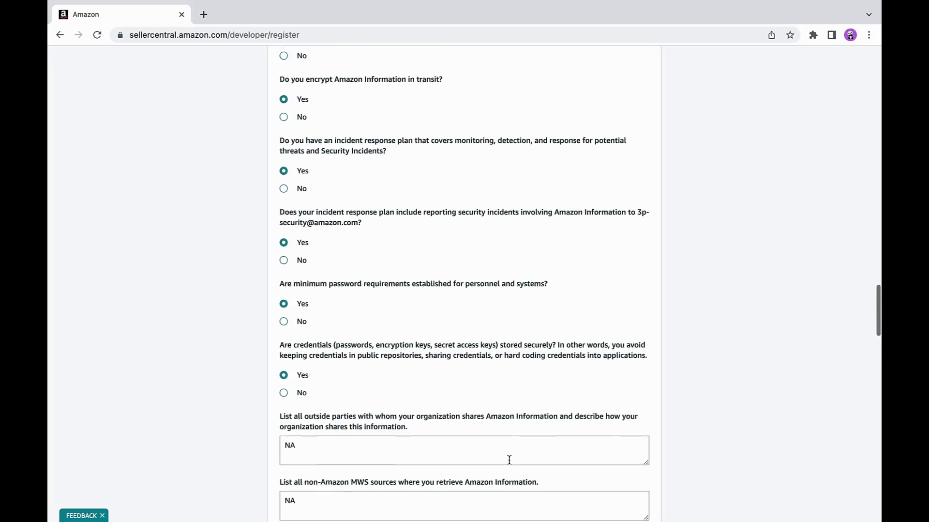
scroll(509, 460, up, 17)
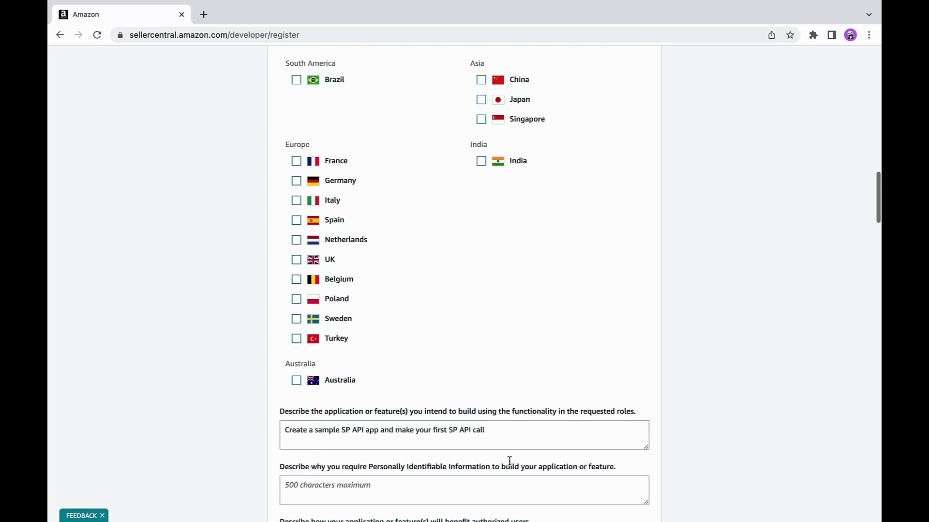
Step: Deselect the restricted Direct-to-Consumer Shipping role
scroll(510, 460, up, 3)
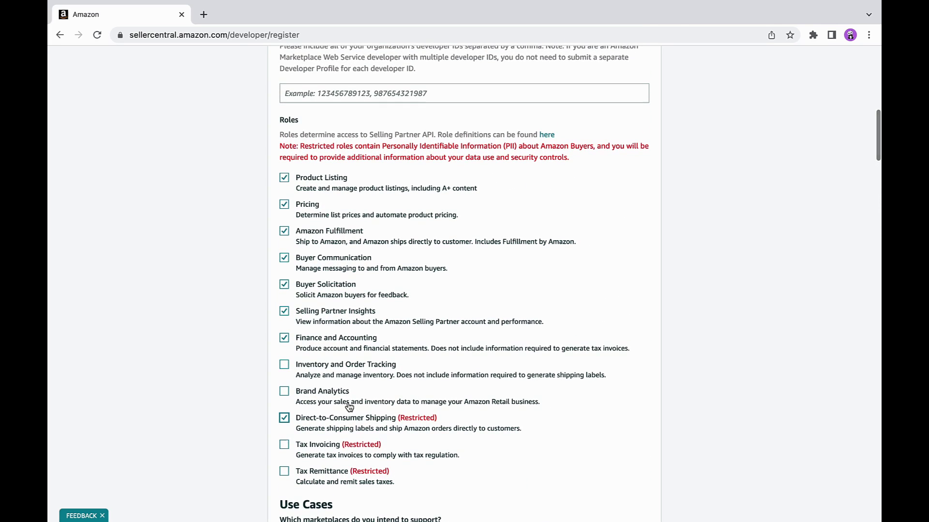
click(286, 423)
scroll(523, 421, down, 3)
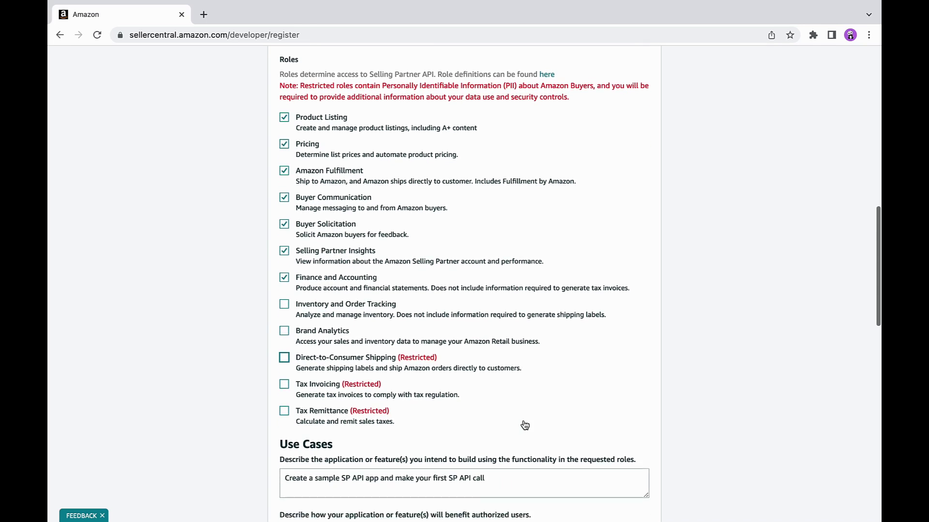
Step: Examine the use case, security control, outside party and non-Amazon MWS source questions in the developer profile form
scroll(437, 400, down, 1)
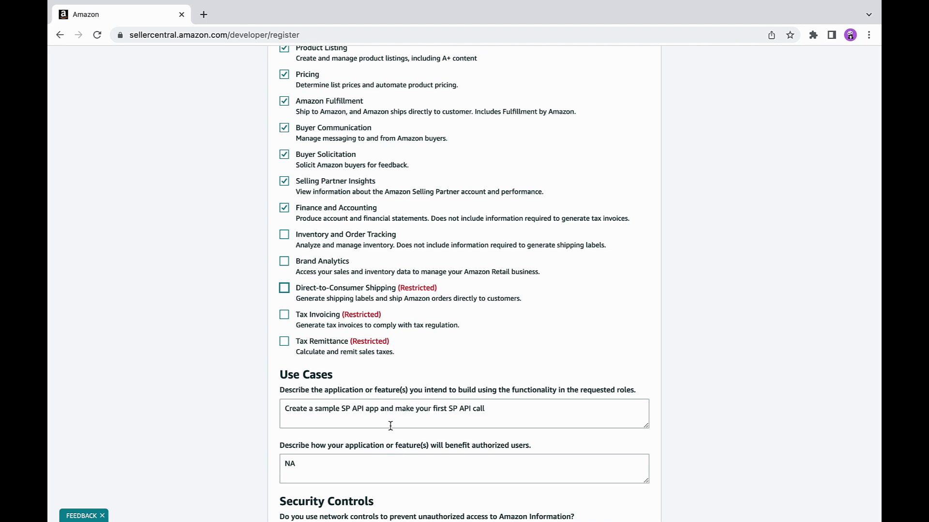
scroll(414, 443, down, 1)
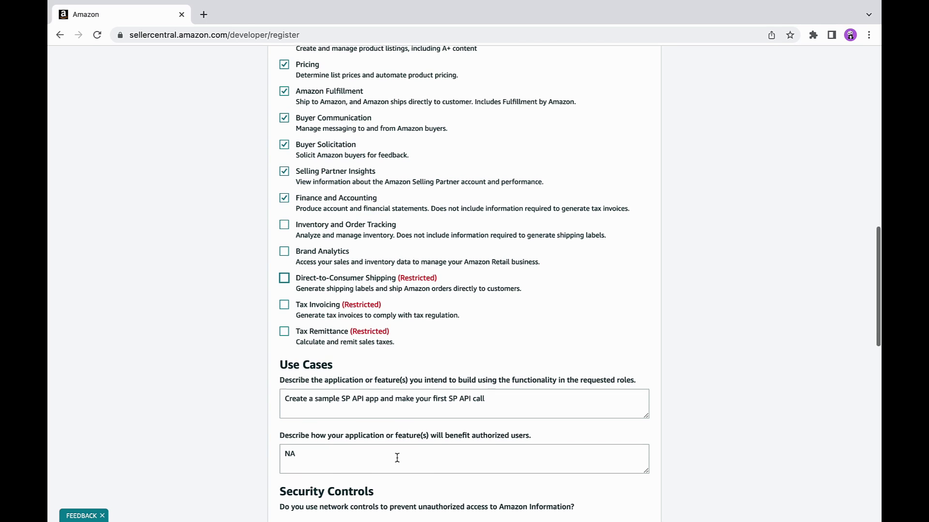
scroll(397, 455, down, 1)
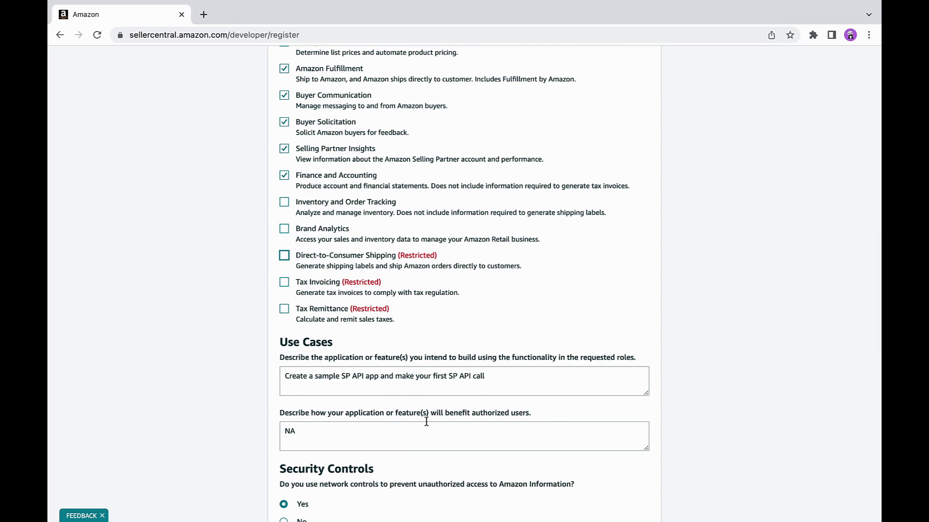
scroll(426, 421, down, 4)
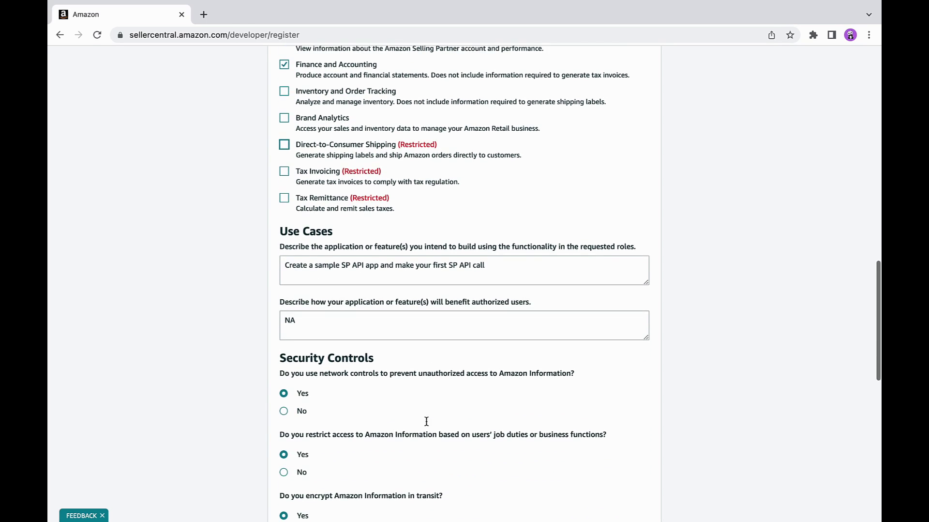
scroll(375, 416, down, 2)
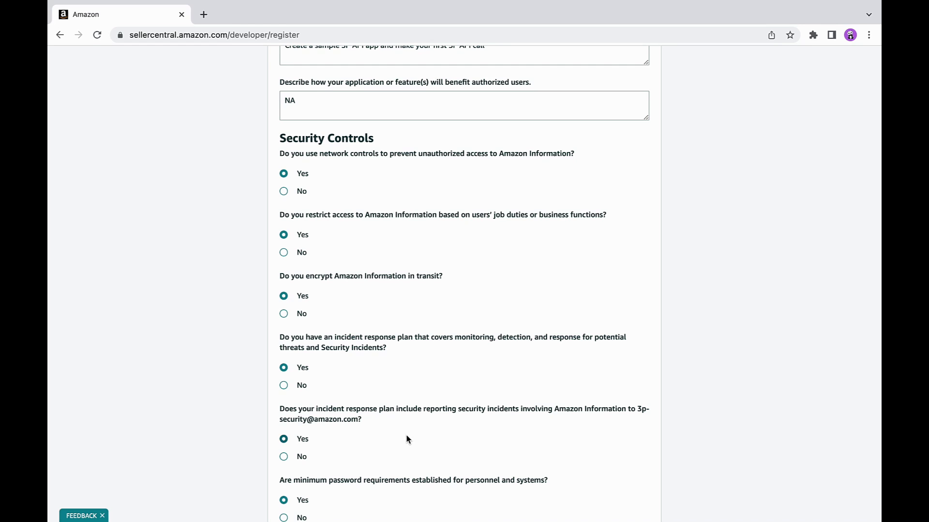
scroll(407, 438, down, 2)
scroll(407, 438, down, 2)
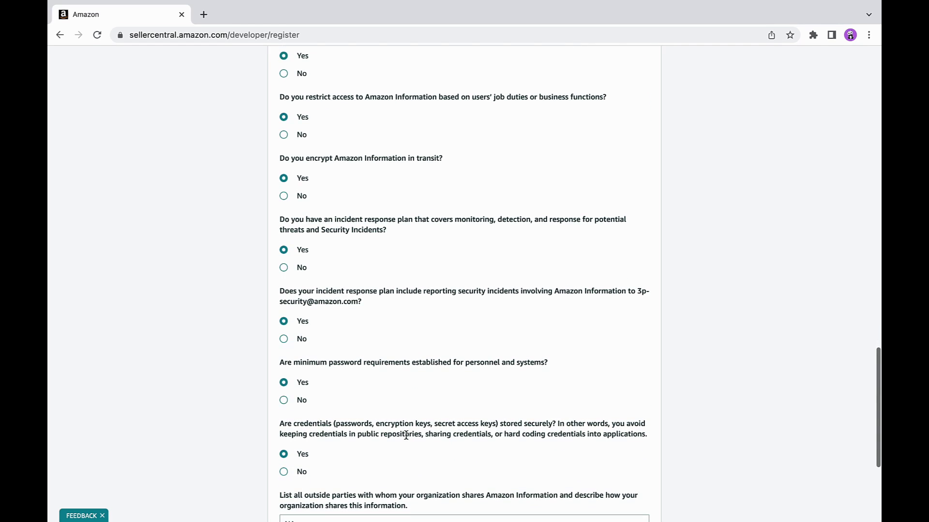
scroll(407, 435, down, 3)
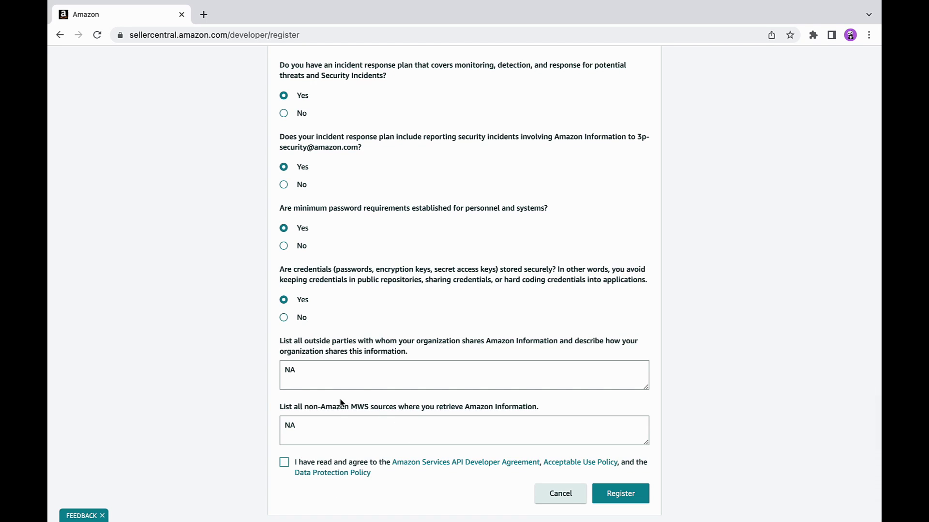
drag(358, 406, 421, 404)
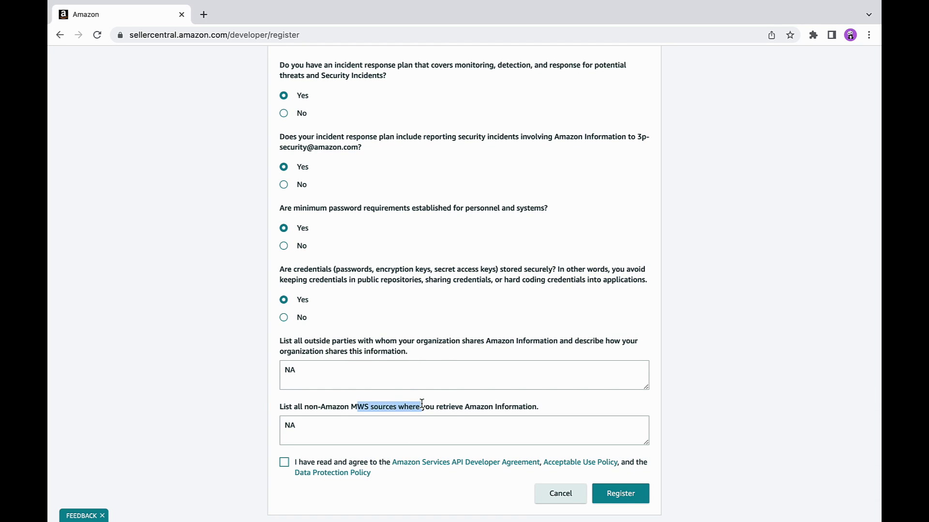
click(430, 406)
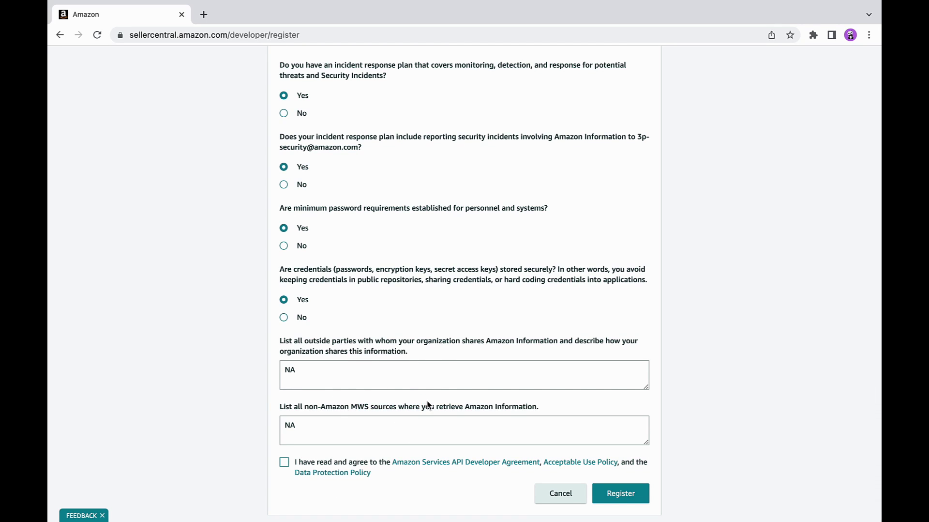
drag(408, 350, 359, 340)
click(411, 345)
Step: Accept the Amazon Services API Developer Agreement, Acceptable Use Policy and Data Protection Policy, and leave the form by cancelling the registration
scroll(438, 408, down, 2)
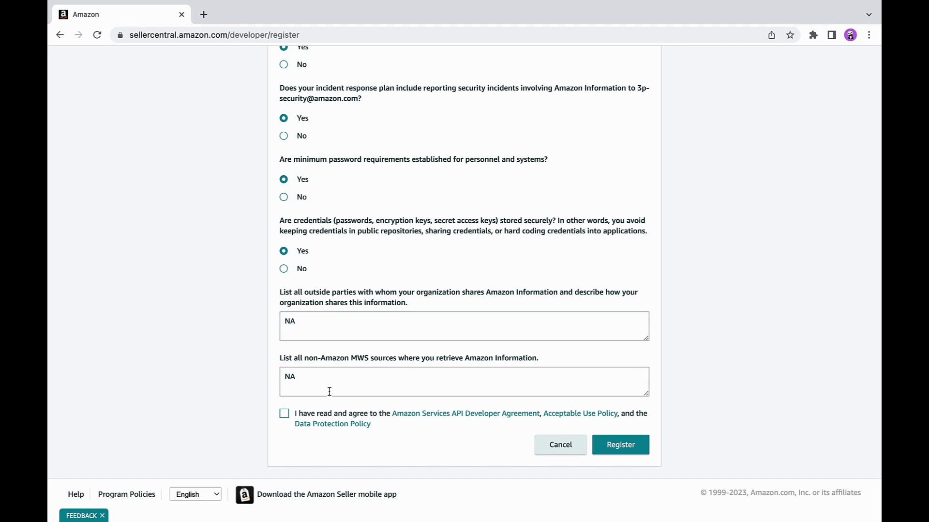
click(284, 414)
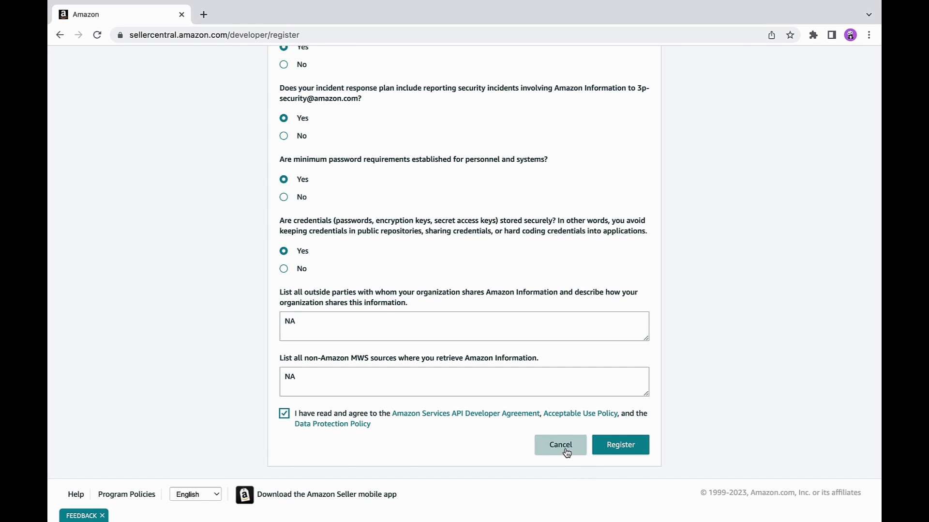
click(565, 450)
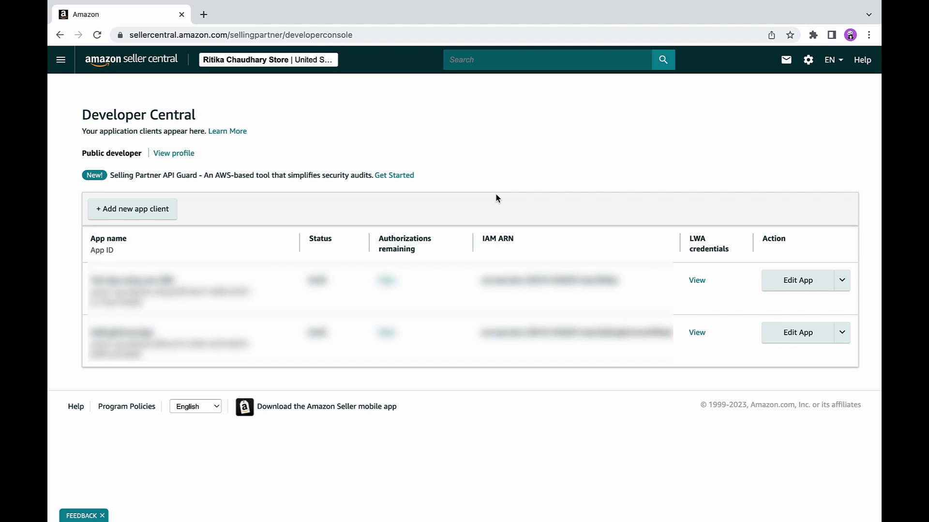
Step: Open the Develop Apps page of Apps and Services in Seller Central
click(60, 59)
mouse_move(82, 255)
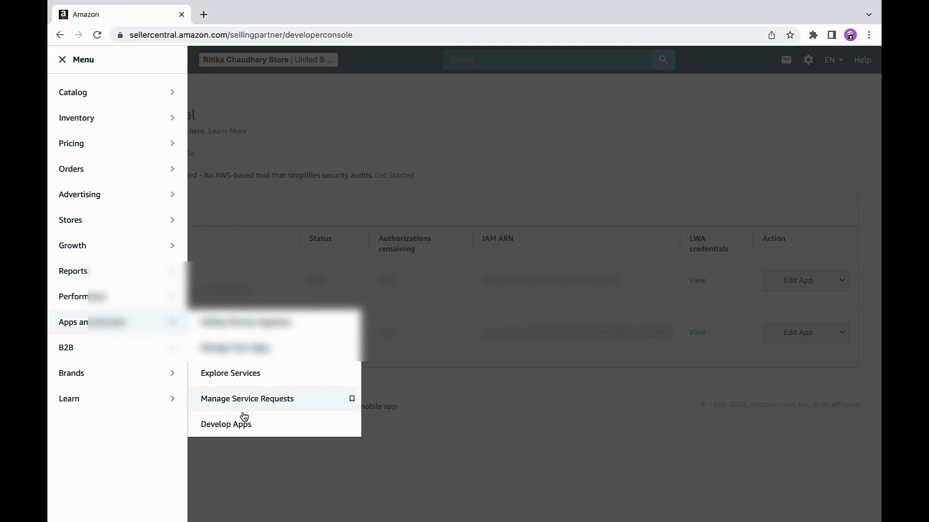
click(241, 424)
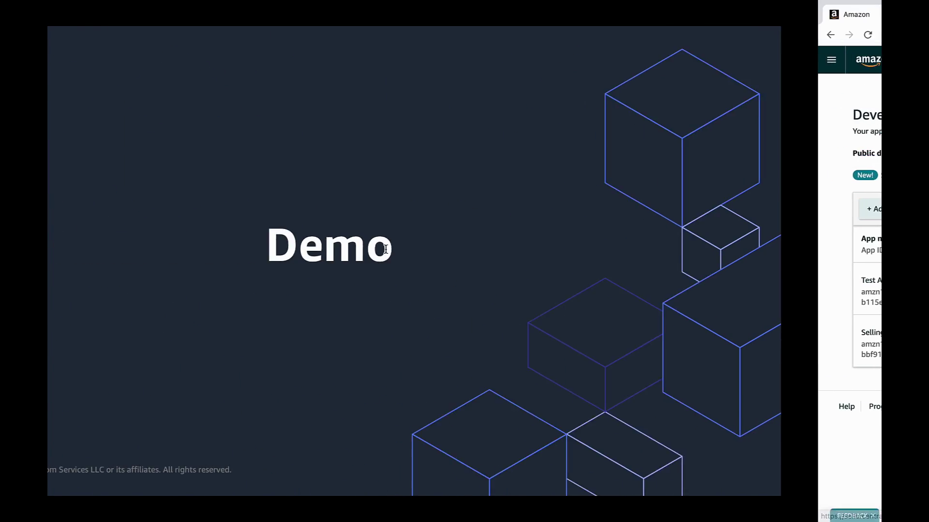